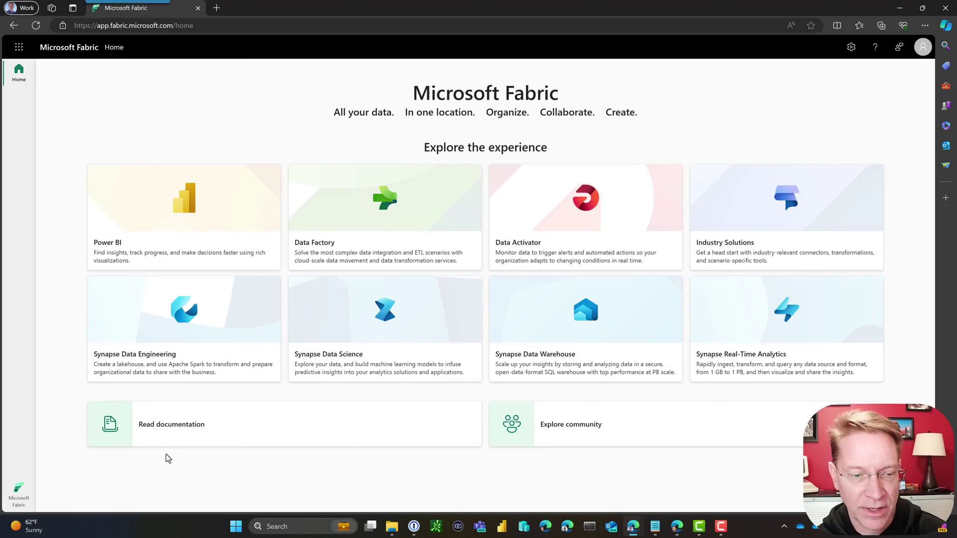
Step: In Admin portal Tenant settings, filter by 'mirroring' and apply Database Mirroring as Enabled
{"action": "left_click", "coordinate": [851, 47]}
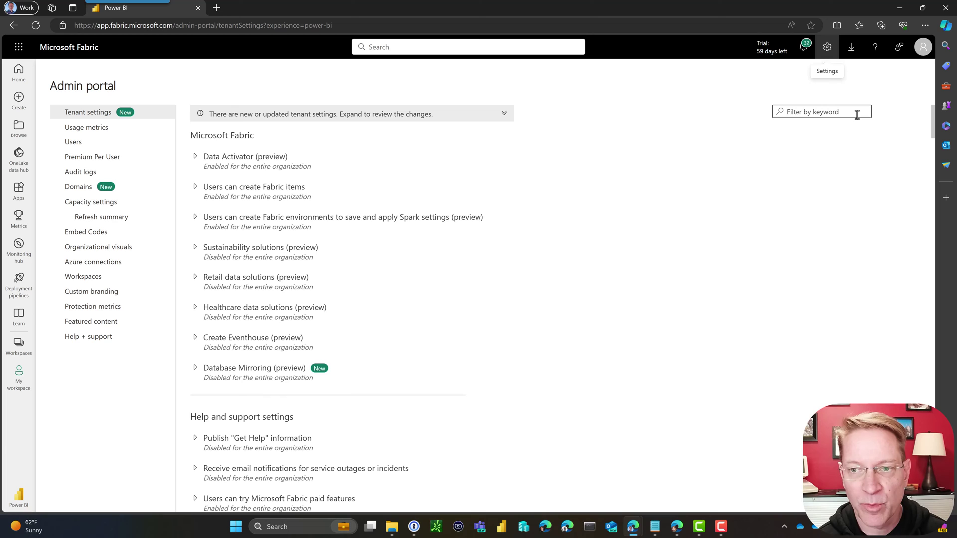
{"action": "left_click", "coordinate": [857, 114]}
{"action": "type", "text": "mirroring"}
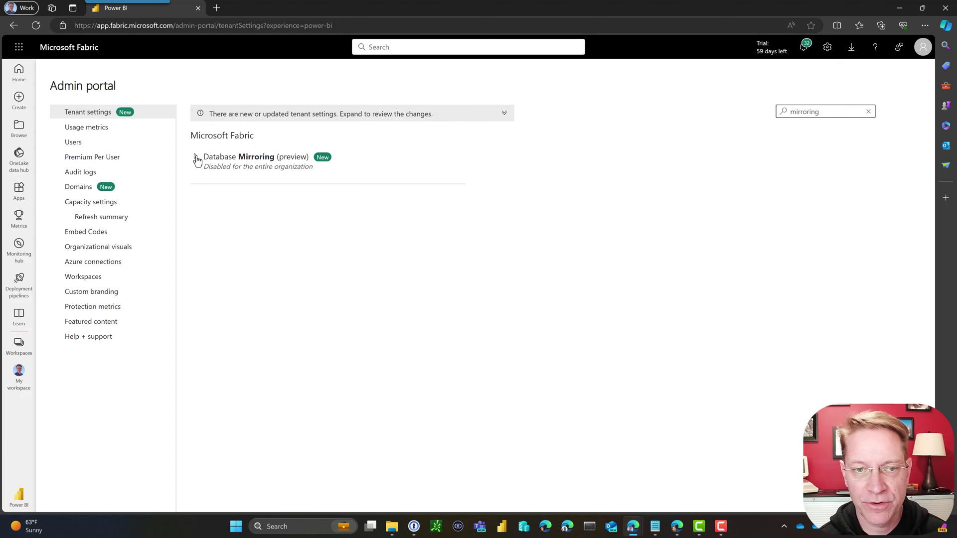
{"action": "left_click", "coordinate": [195, 158]}
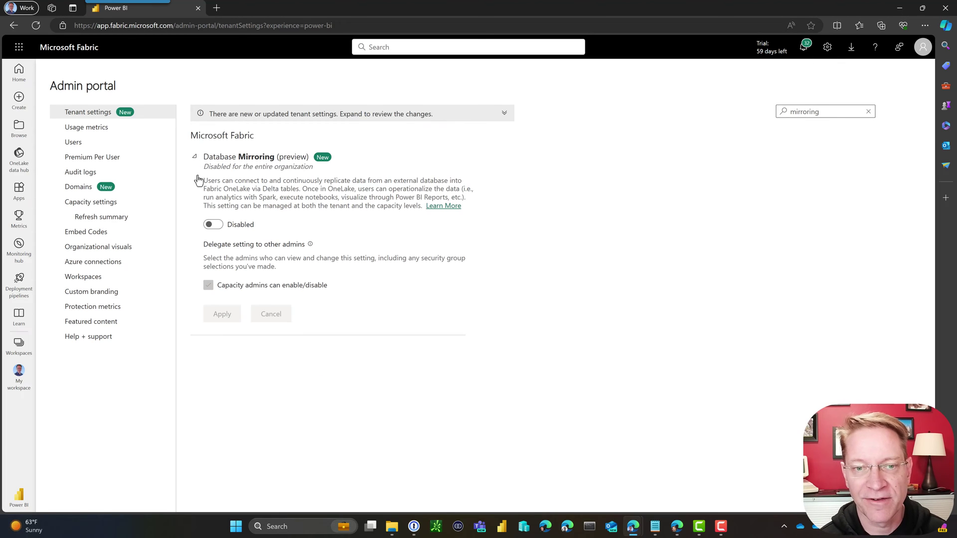
{"action": "left_click", "coordinate": [213, 226]}
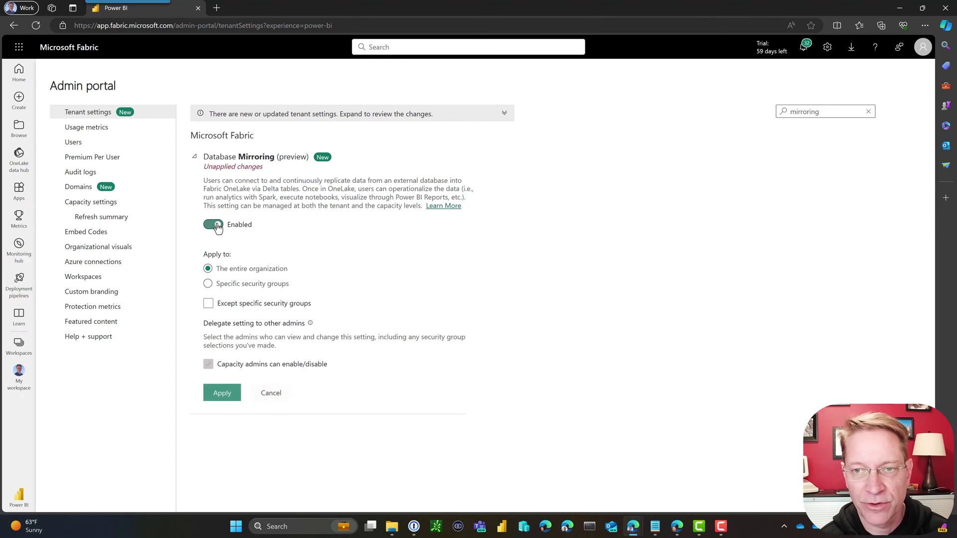
{"action": "left_click", "coordinate": [222, 397]}
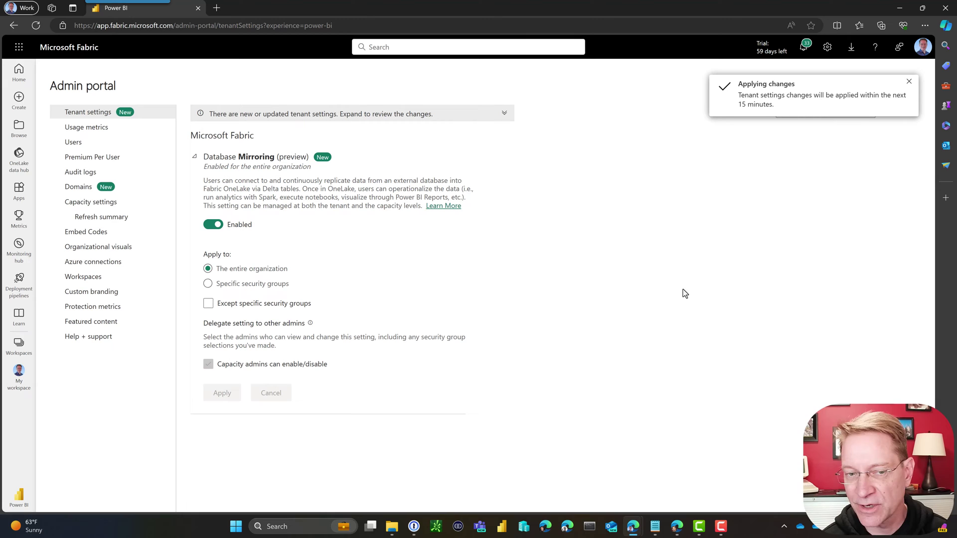
{"action": "left_click", "coordinate": [909, 84]}
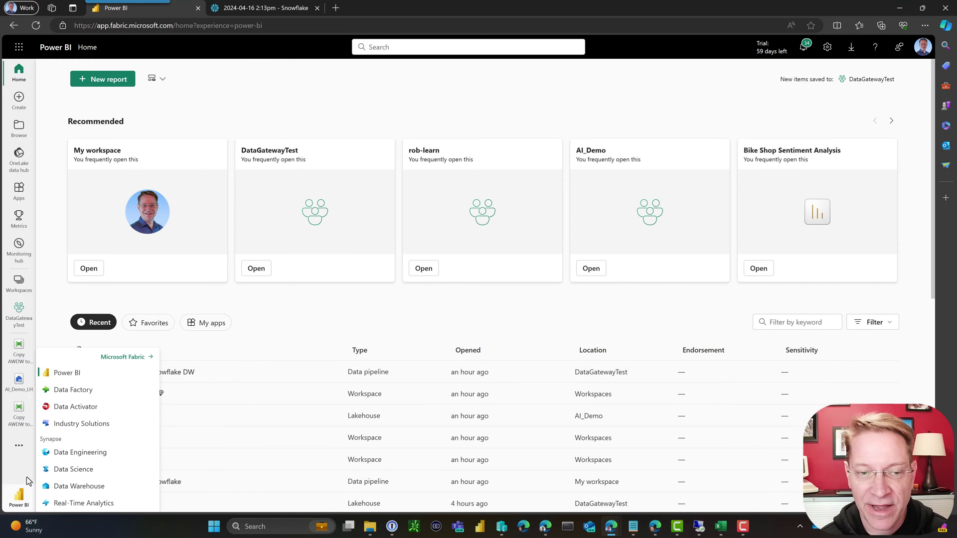
Step: Switch to the Data Warehouse experience and start a new Mirrored Snowflake database
{"action": "left_click", "coordinate": [69, 486]}
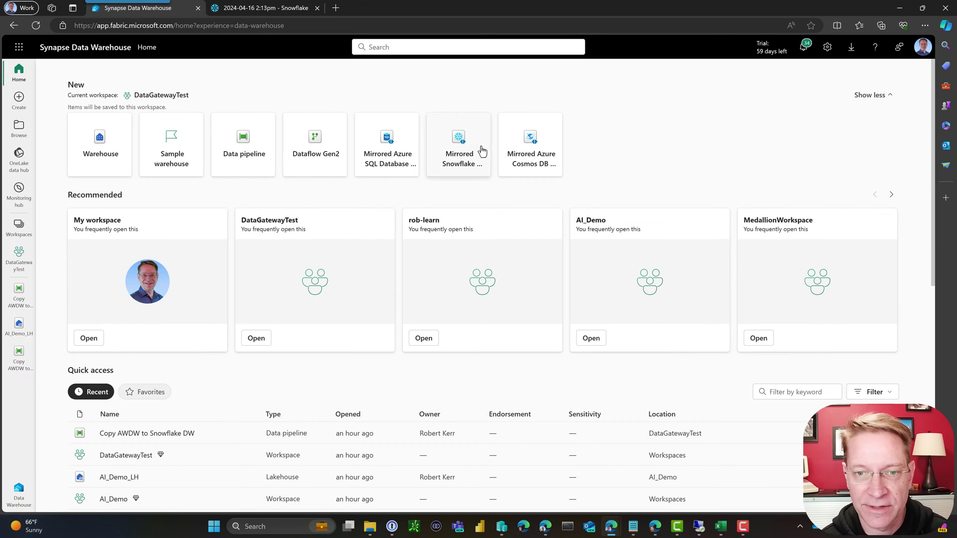
{"action": "left_click", "coordinate": [463, 145]}
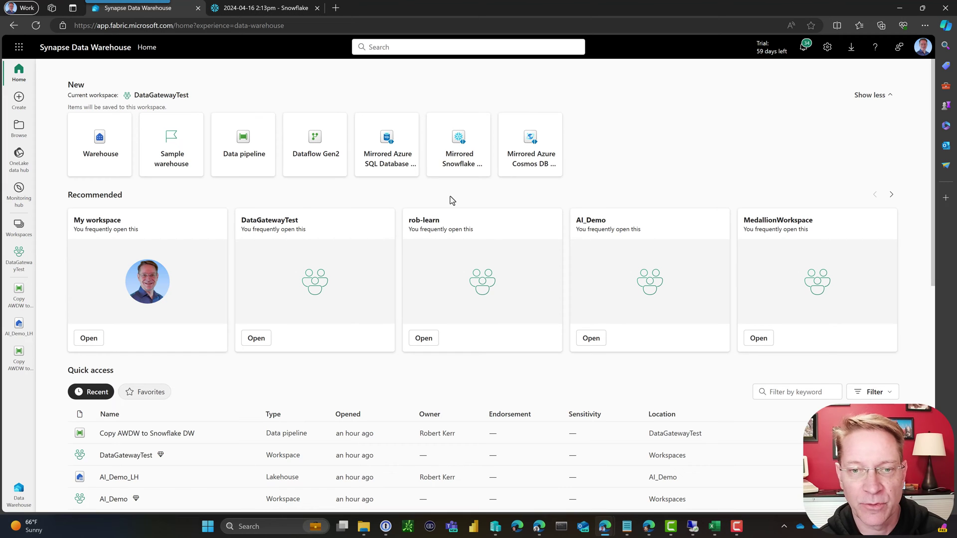
{"action": "left_click", "coordinate": [456, 152]}
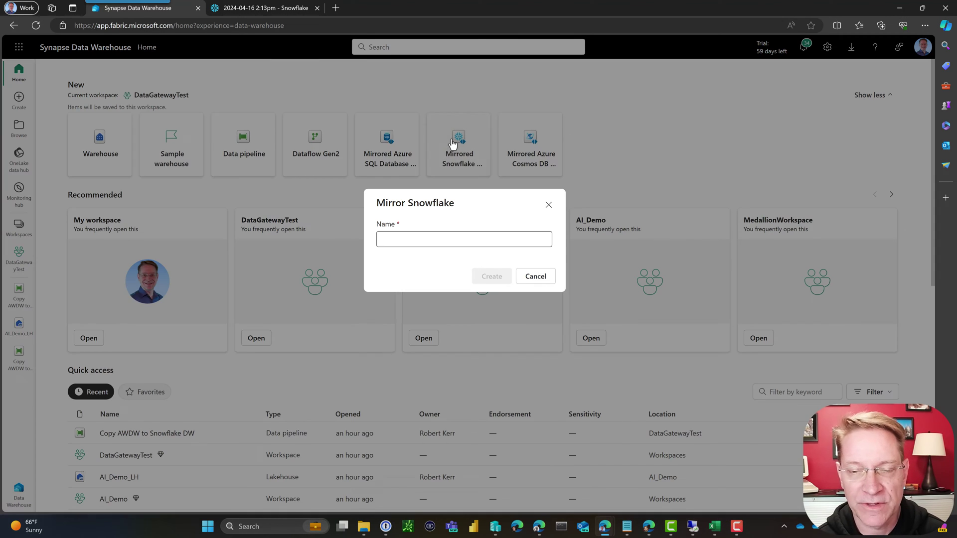
Step: Name the mirrored database AWDW_Snowflake_Mirror and create it
{"action": "left_click", "coordinate": [403, 239]}
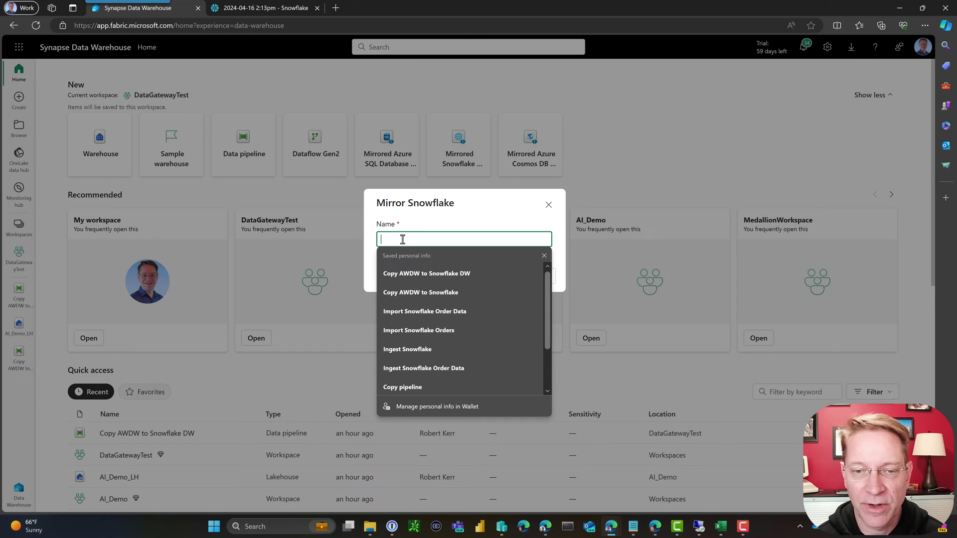
{"action": "type", "text": "AI_D"}
{"action": "key", "text": "BackSpace"}
{"action": "key", "text": "BackSpace"}
{"action": "key", "text": "BackSpace"}
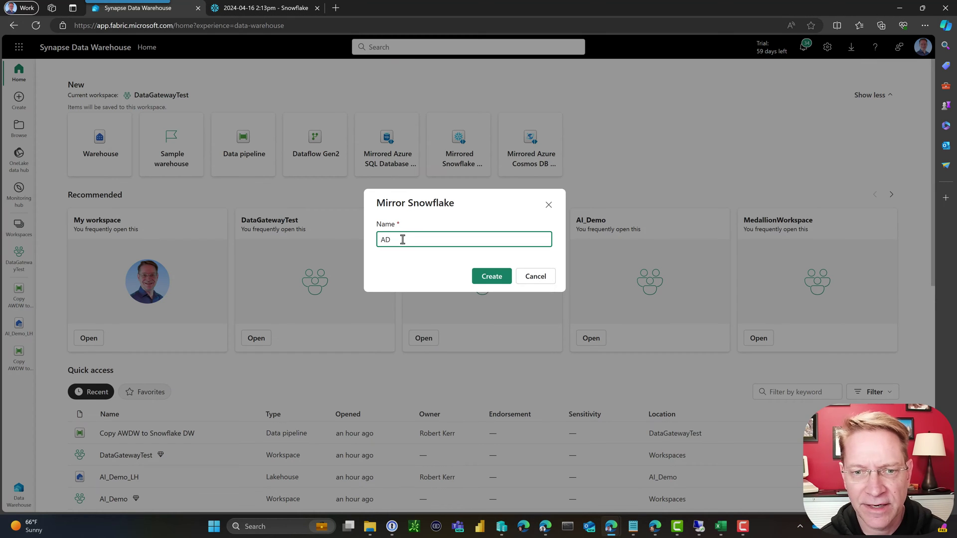
{"action": "type", "text": "WDW"}
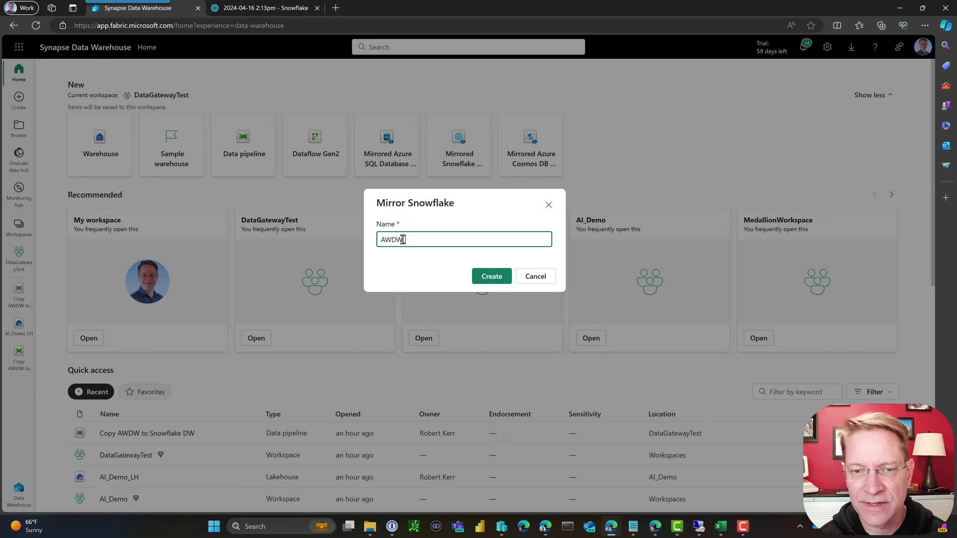
{"action": "type", "text": "_DW"}
{"action": "key", "text": "BackSpace"}
{"action": "key", "text": "BackSpace"}
{"action": "key", "text": "BackSpace"}
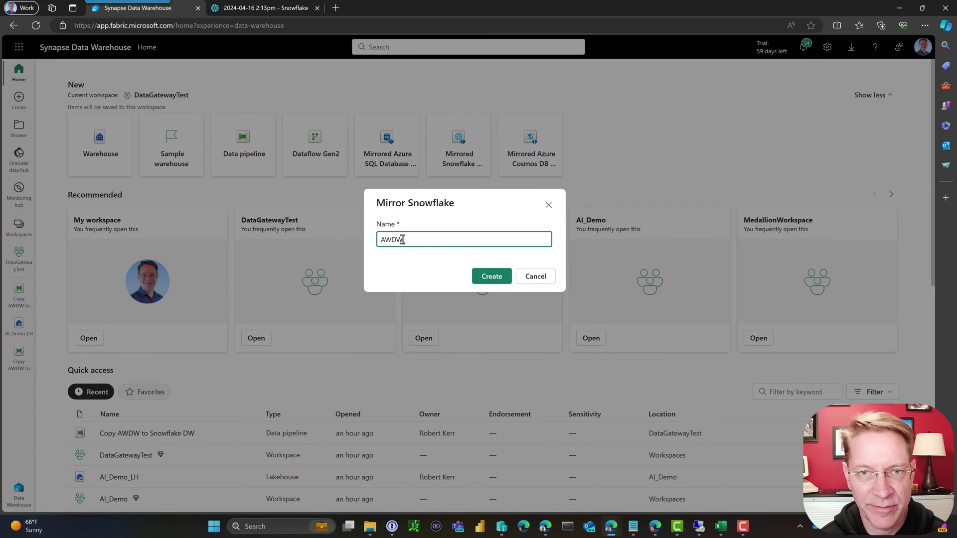
{"action": "type", "text": "_Snowflake_"}
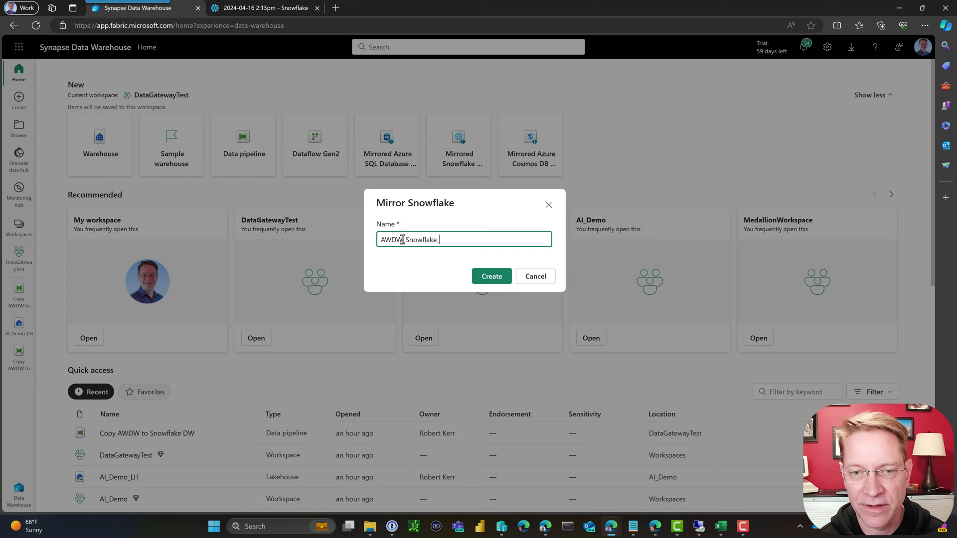
{"action": "type", "text": "DB"}
{"action": "double_click", "coordinate": [403, 240]}
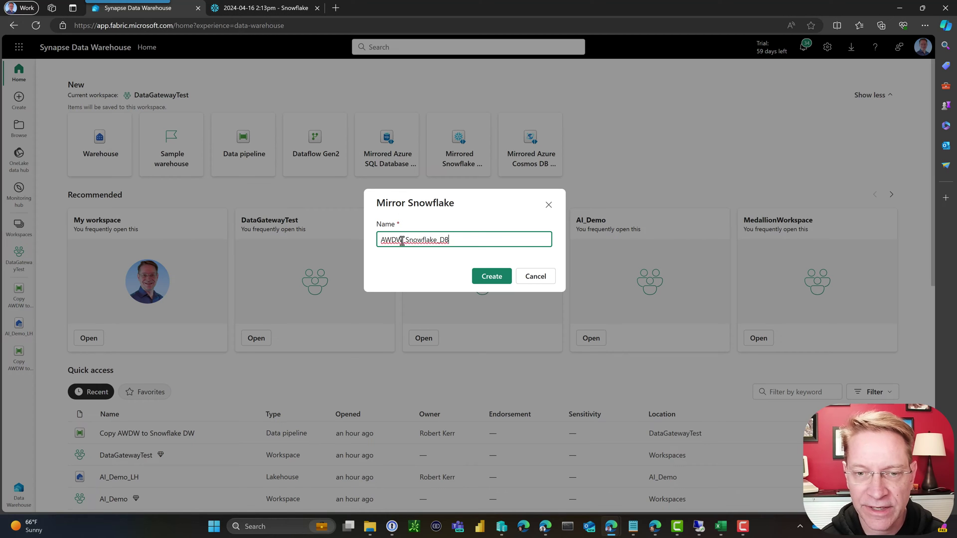
{"action": "left_click", "coordinate": [483, 242]}
{"action": "key", "text": "BackSpace"}
{"action": "key", "text": "BackSpace"}
{"action": "type", "text": "Mirror"}
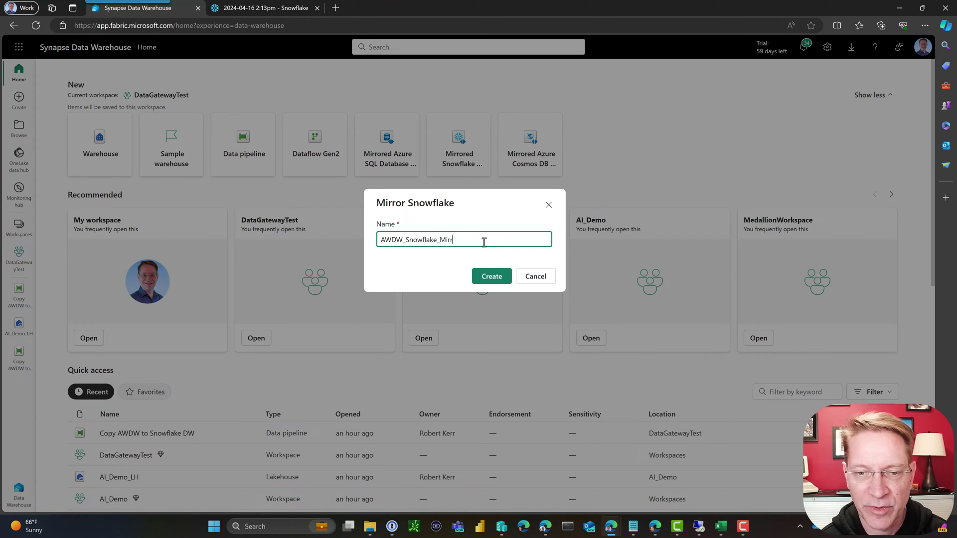
{"action": "left_click", "coordinate": [490, 278]}
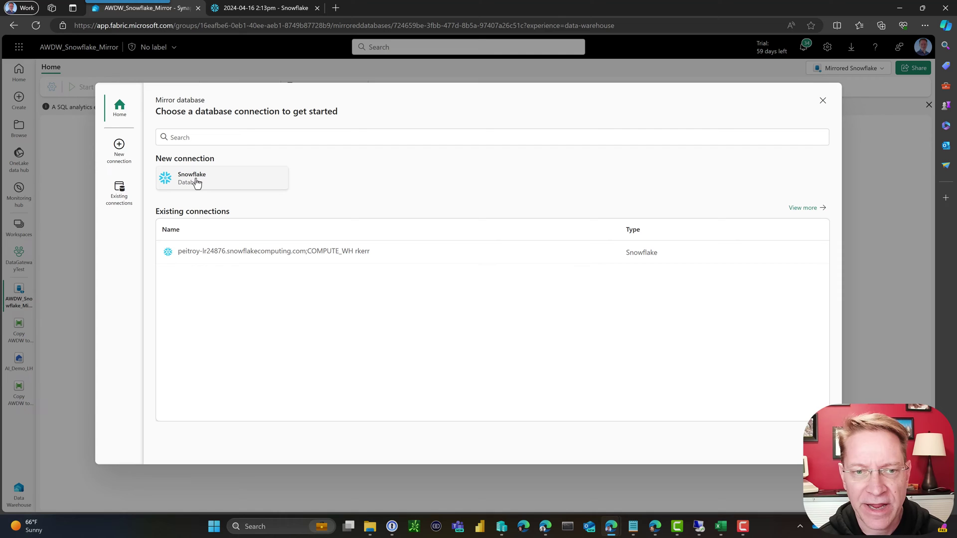
Step: Set up a new Snowflake connection to the AWDW_SNOWFLAKE database and connect
{"action": "left_click", "coordinate": [273, 252]}
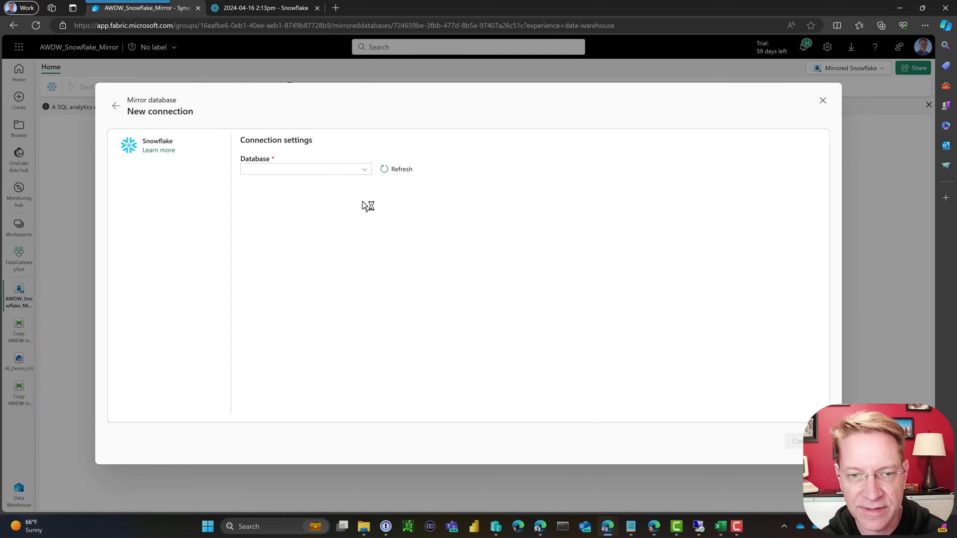
{"action": "left_click", "coordinate": [365, 170]}
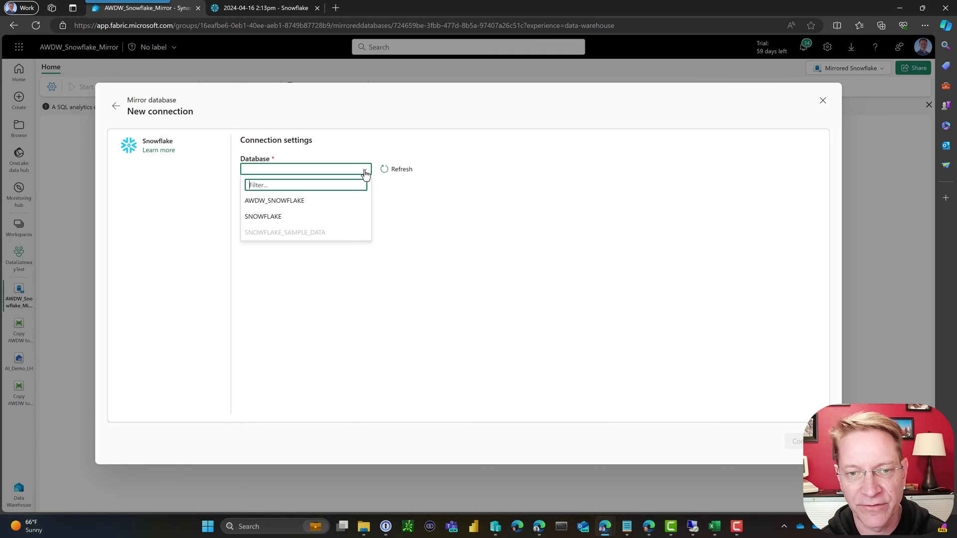
{"action": "left_click", "coordinate": [266, 204]}
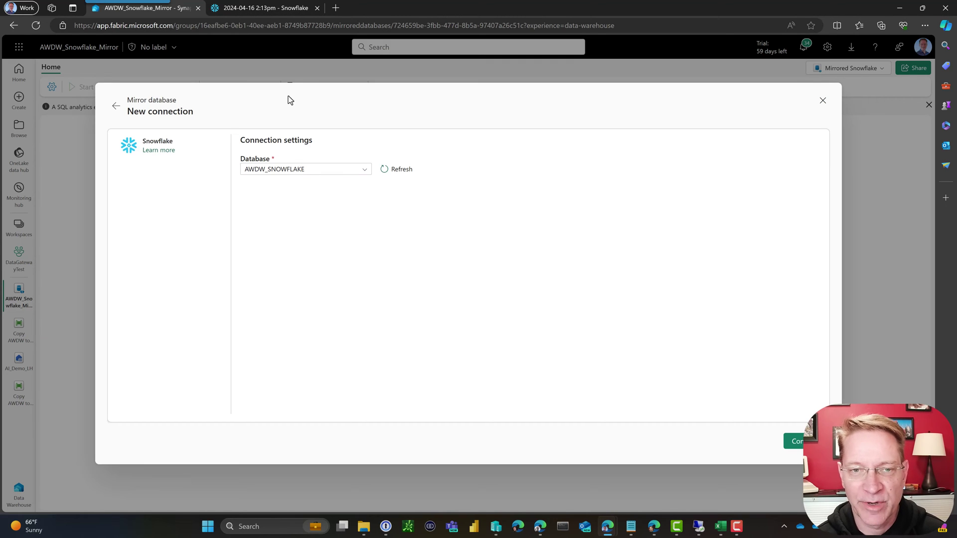
{"action": "left_click", "coordinate": [277, 8]}
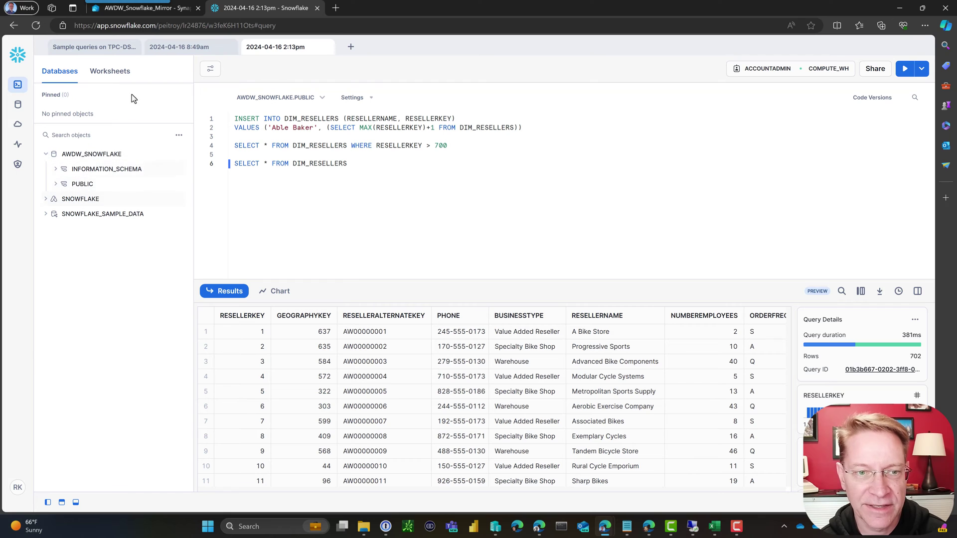
{"action": "left_click", "coordinate": [153, 8]}
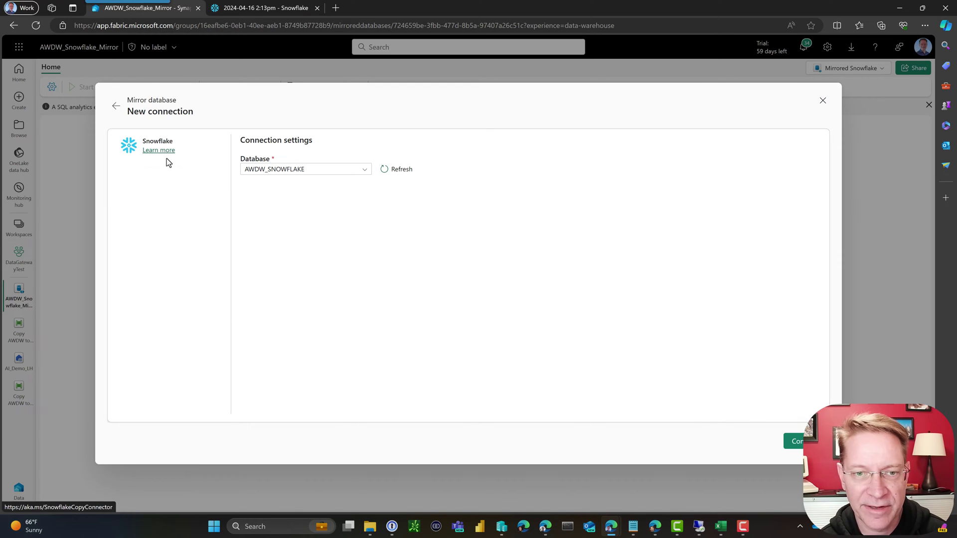
{"action": "left_click", "coordinate": [798, 443]}
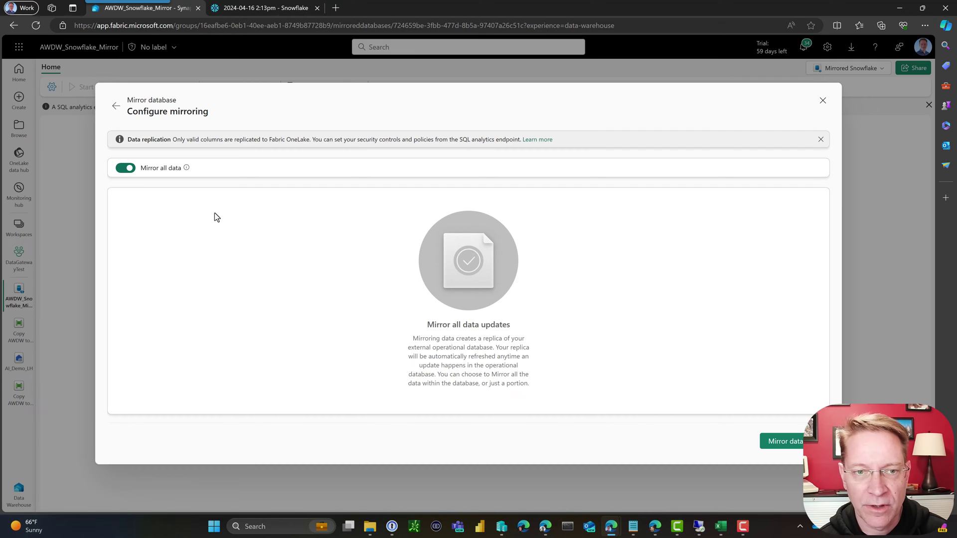
Step: Turn off Mirror all data, select PUBLIC.DIM_RESELLERS and PUBLIC.FACT_SALES, preview, and mirror
{"action": "left_click", "coordinate": [124, 169]}
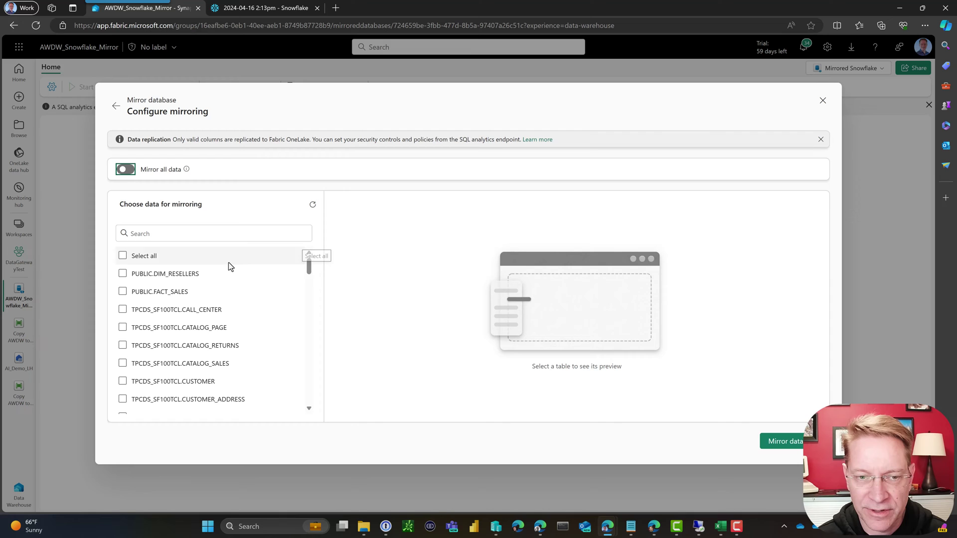
{"action": "mouse_move", "coordinate": [308, 268]}
{"action": "left_mouse_down"}
{"action": "mouse_move", "coordinate": [309, 325]}
{"action": "mouse_move", "coordinate": [299, 263]}
{"action": "left_mouse_up"}
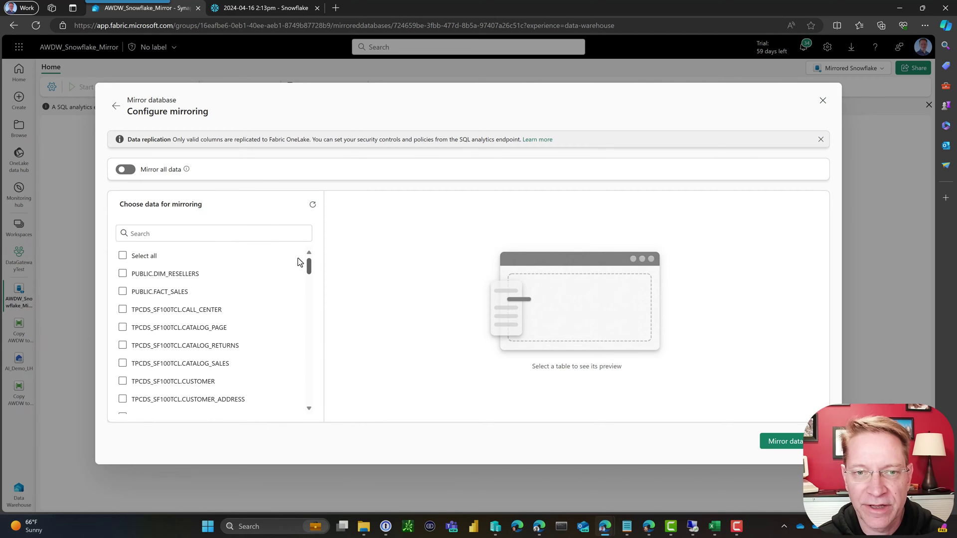
{"action": "left_click", "coordinate": [123, 274]}
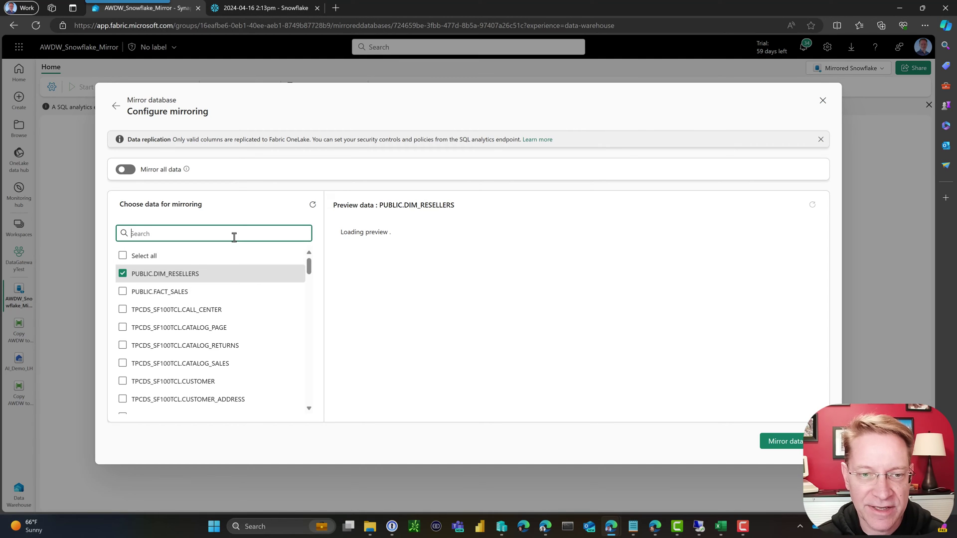
{"action": "type", "text": "PUBLIC"}
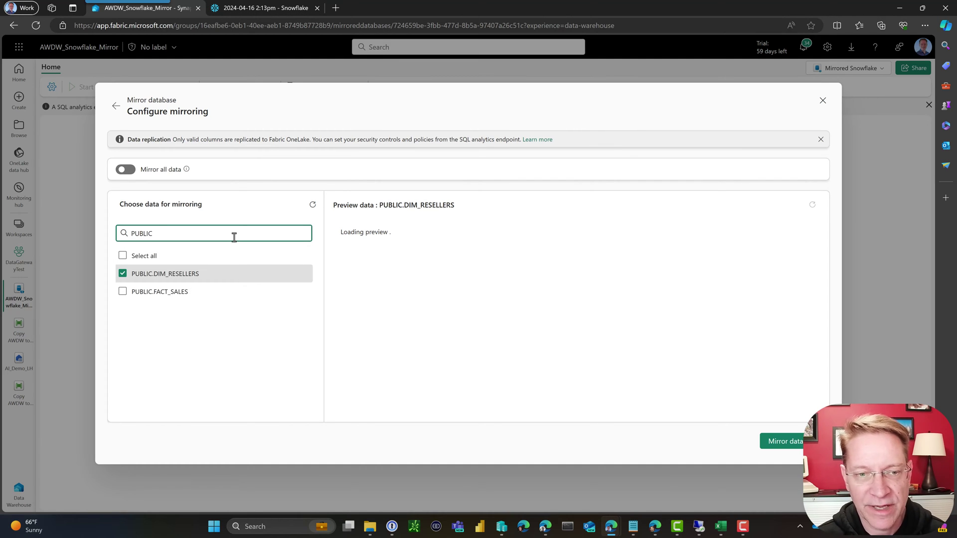
{"action": "left_click", "coordinate": [122, 293]}
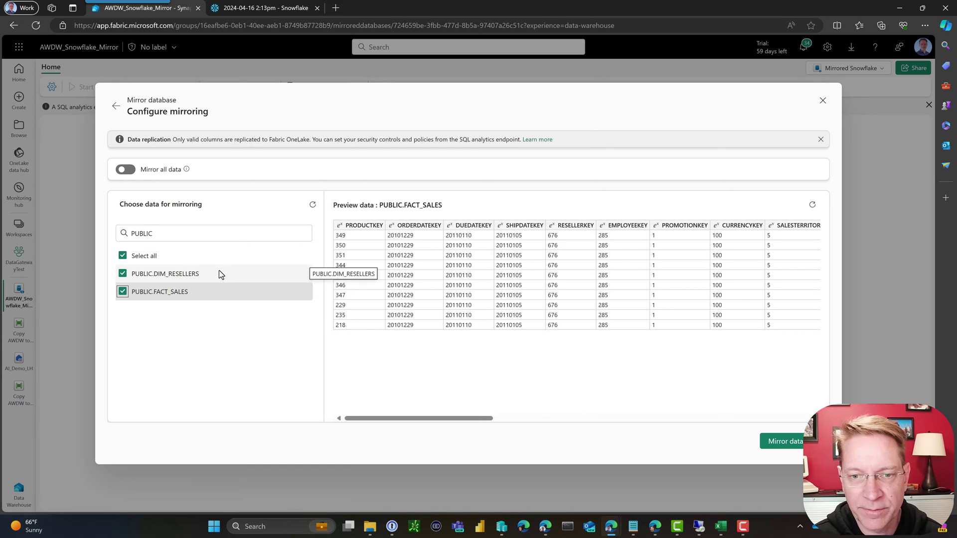
{"action": "left_click", "coordinate": [241, 274]}
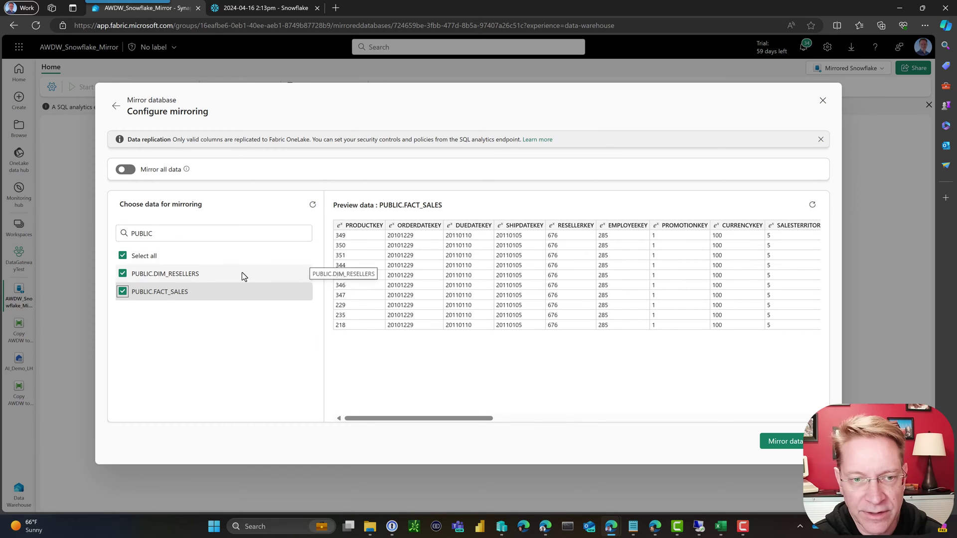
{"action": "left_click", "coordinate": [796, 442]}
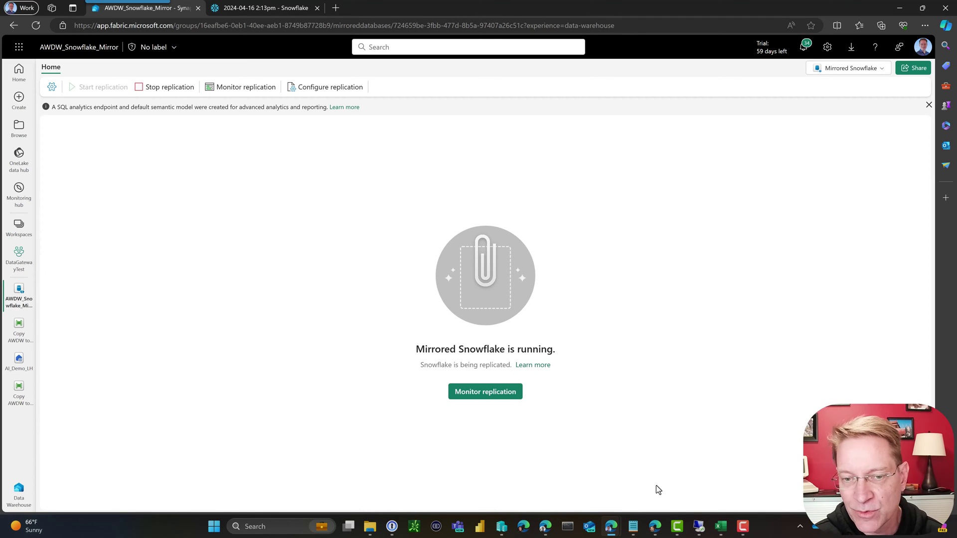
Step: Check the replication monitor shows 60855 FACT_SALES and 702 DIM_RESELLERS rows, then close it
{"action": "left_click", "coordinate": [474, 393]}
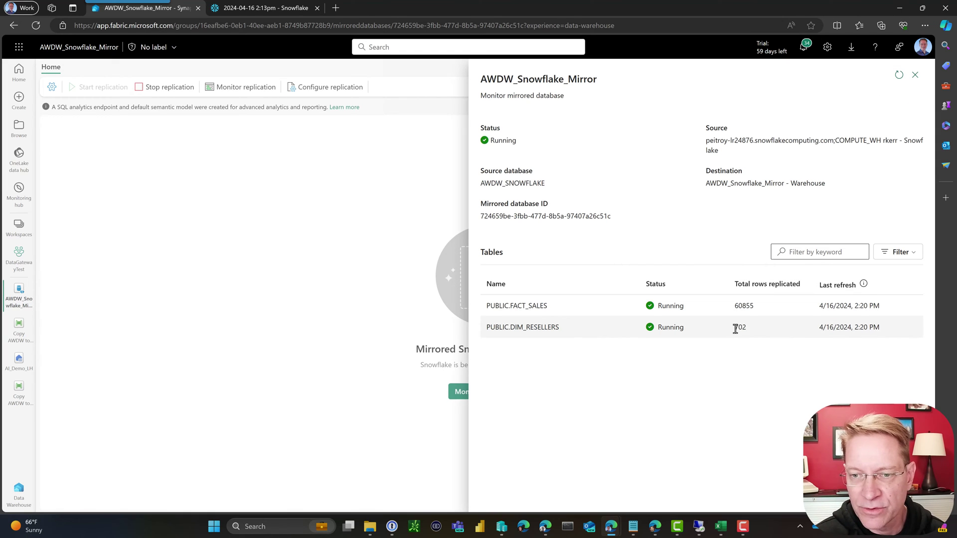
{"action": "left_click", "coordinate": [915, 76]}
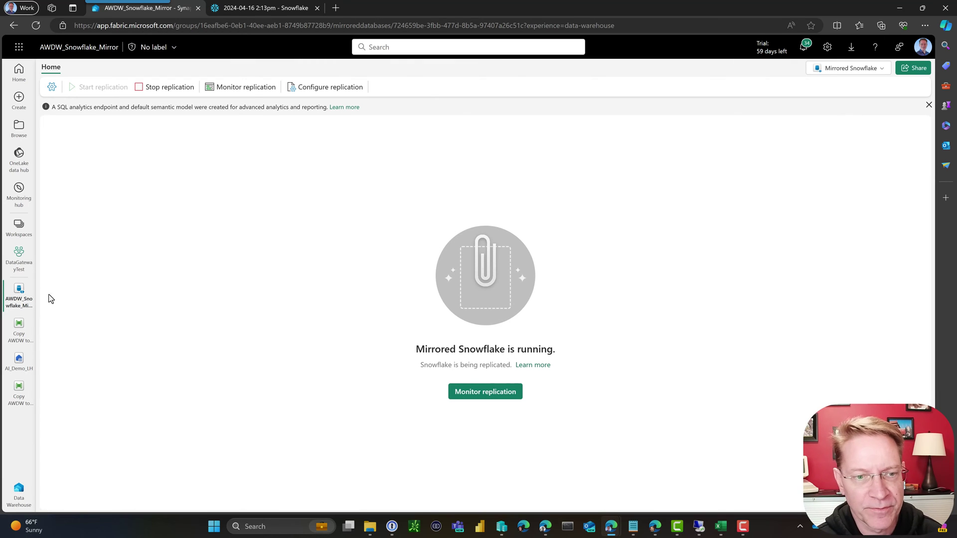
Step: Open AWDW_Snowflake_Mirror's SQL analytics endpoint in DataGatewayTest and preview PUBLIC_FACT_SALES and PUBLIC_DIM_RESELLERS
{"action": "left_click", "coordinate": [19, 228]}
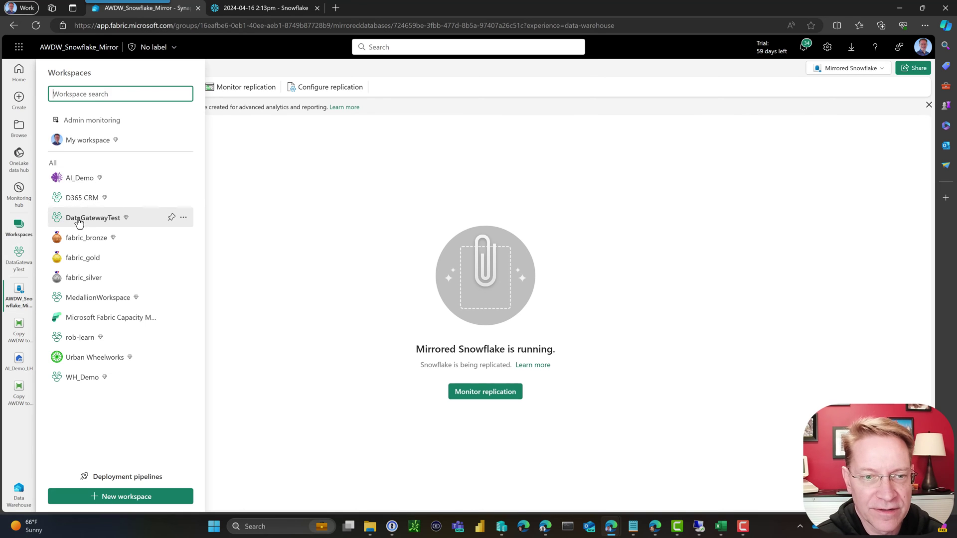
{"action": "left_click", "coordinate": [79, 215]}
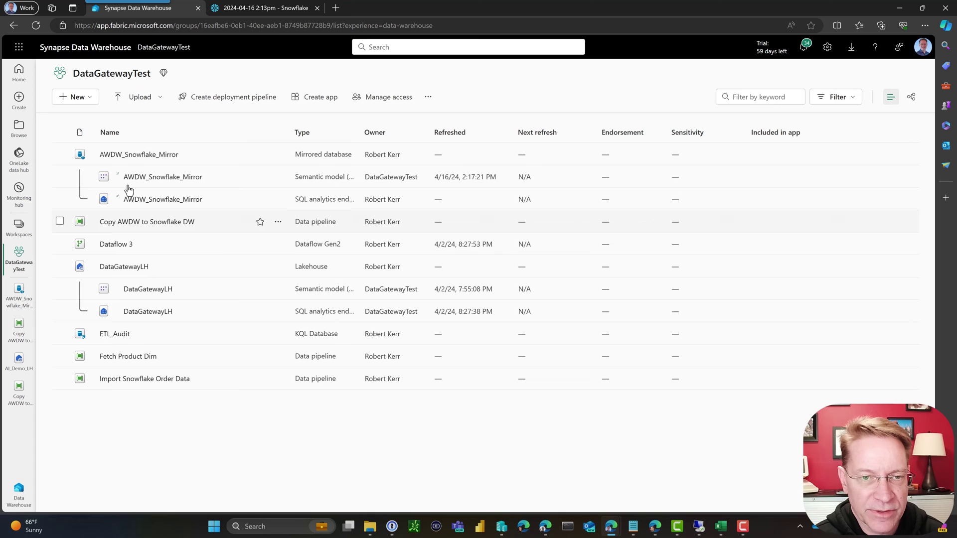
{"action": "left_click", "coordinate": [160, 202]}
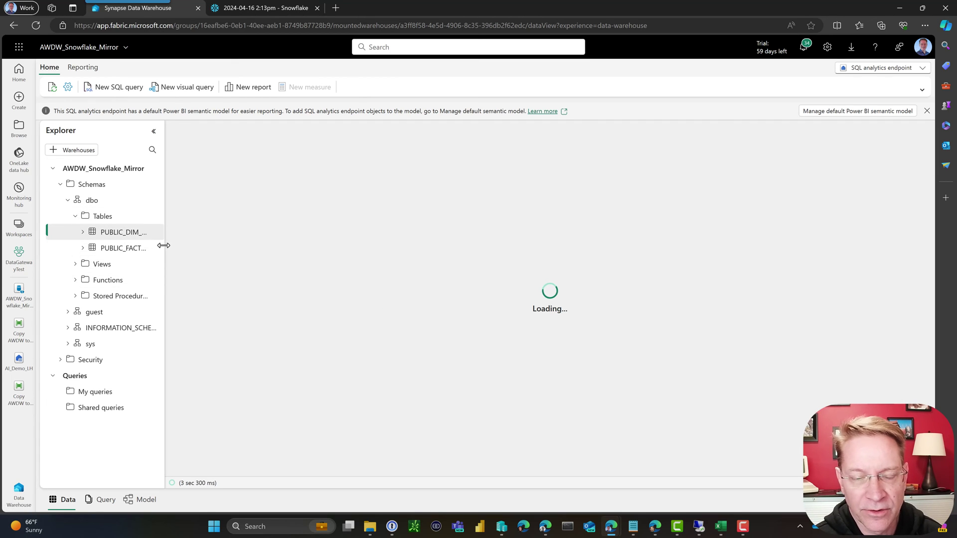
{"action": "left_click_drag", "start_coordinate": [164, 243], "coordinate": [247, 250]}
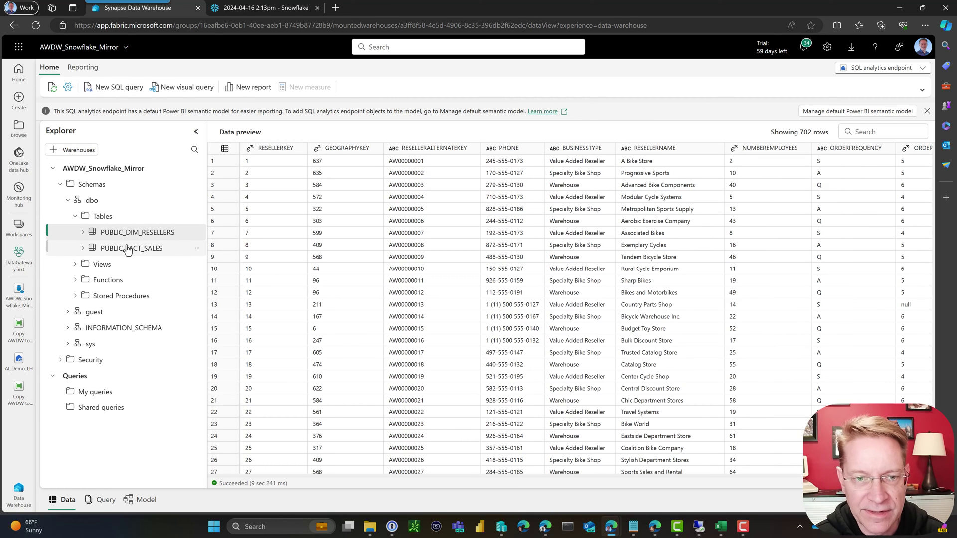
{"action": "left_click", "coordinate": [124, 248]}
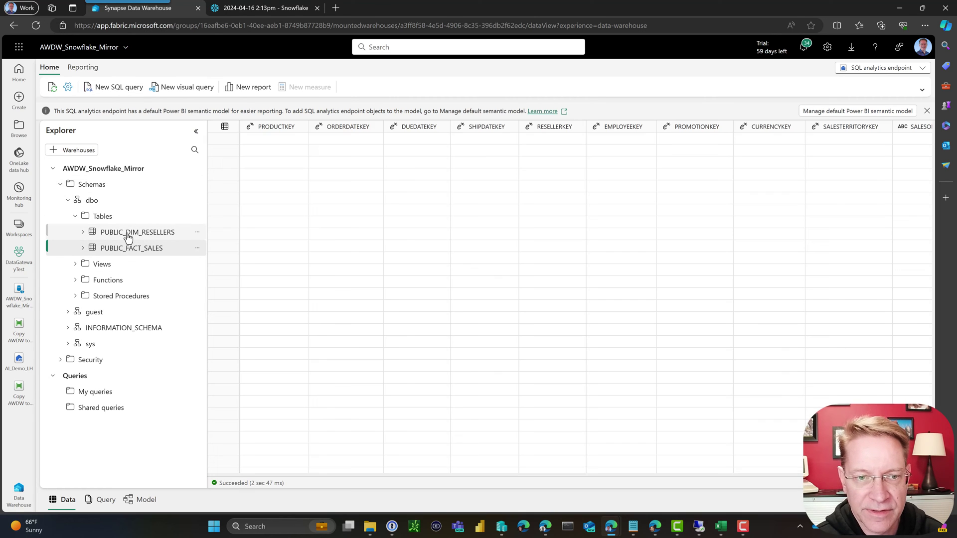
{"action": "left_click", "coordinate": [129, 236]}
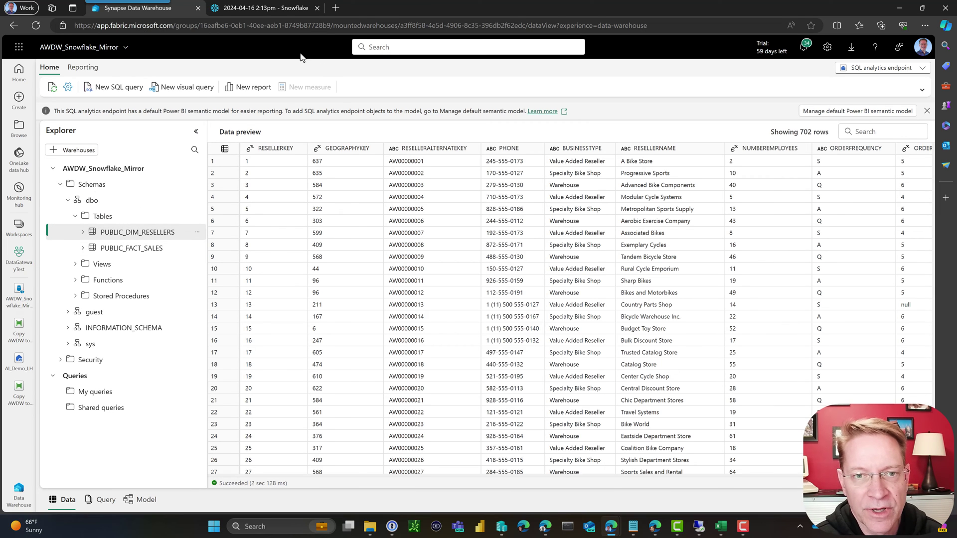
Step: Run SELECT * FROM PUBLIC_DIM_RESELLERS ORDER BY RESELLERKEY DESC in a new SQL query
{"action": "left_click", "coordinate": [117, 90]}
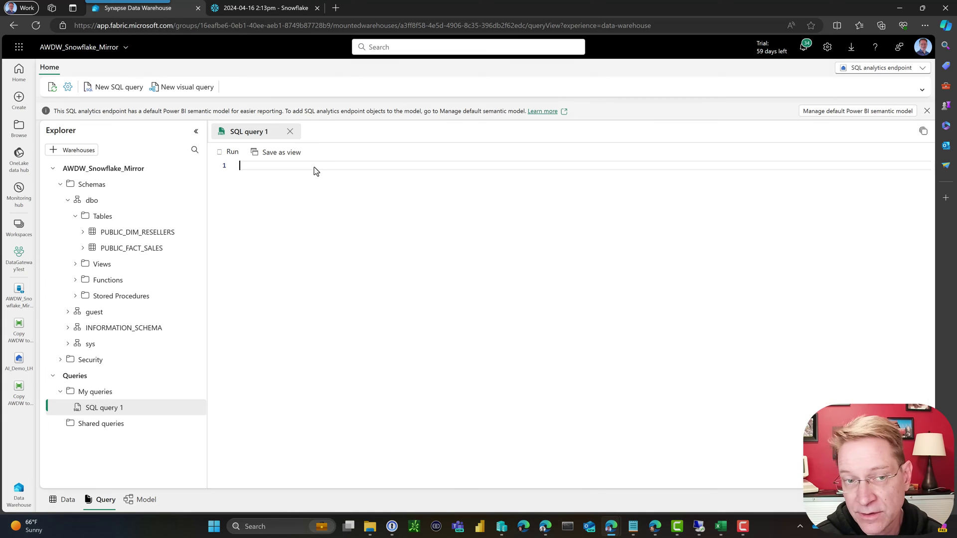
{"action": "type", "text": "S"}
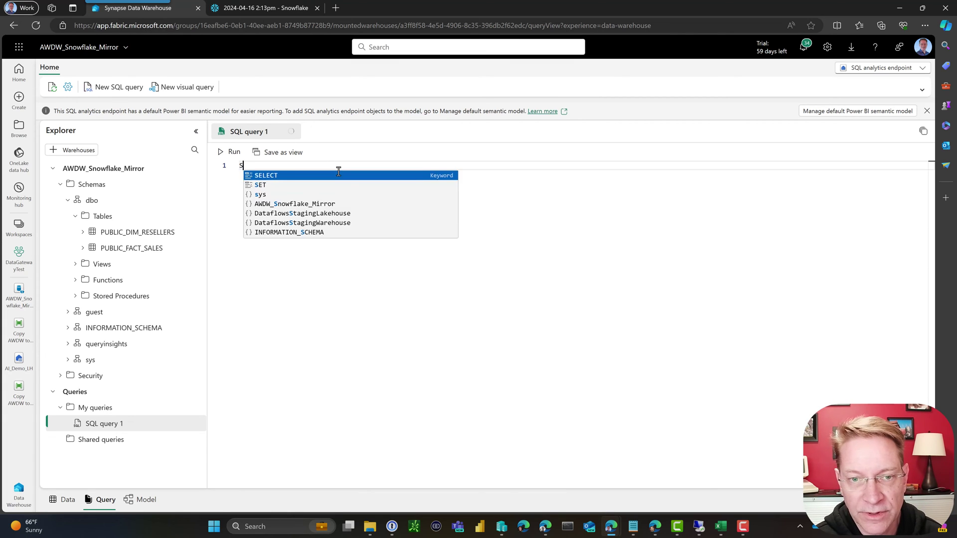
{"action": "type", "text": "ELECT * FROM "}
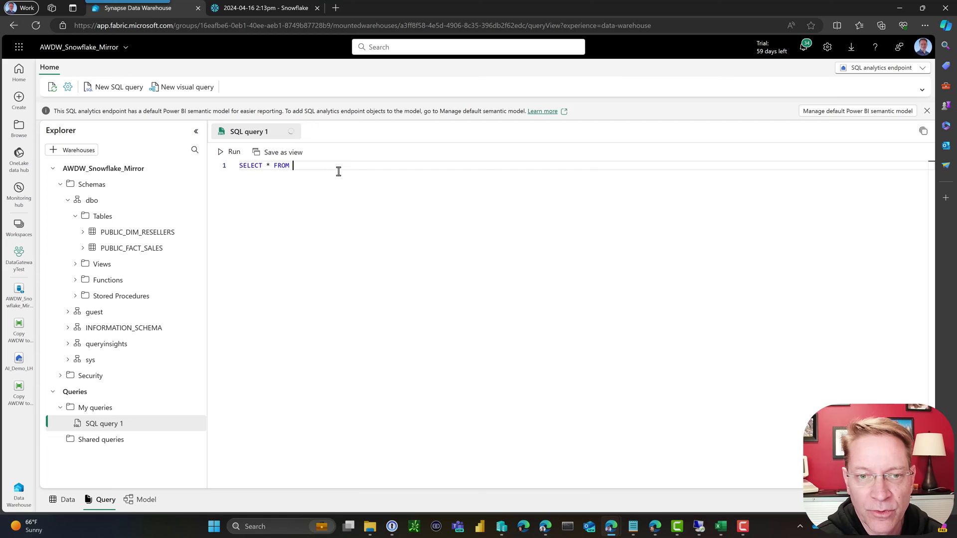
{"action": "type", "text": "PUBLIC"}
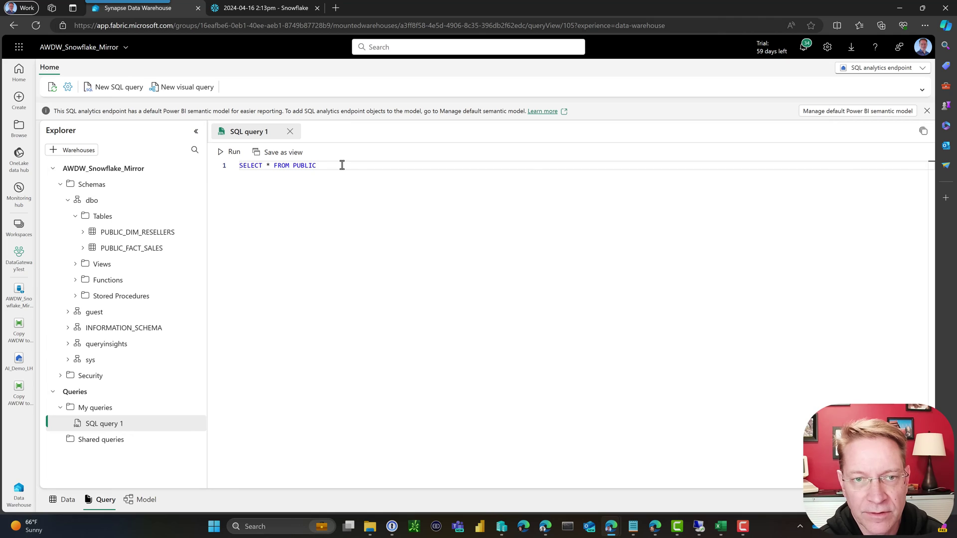
{"action": "type", "text": "_"}
{"action": "left_click", "coordinate": [365, 175]}
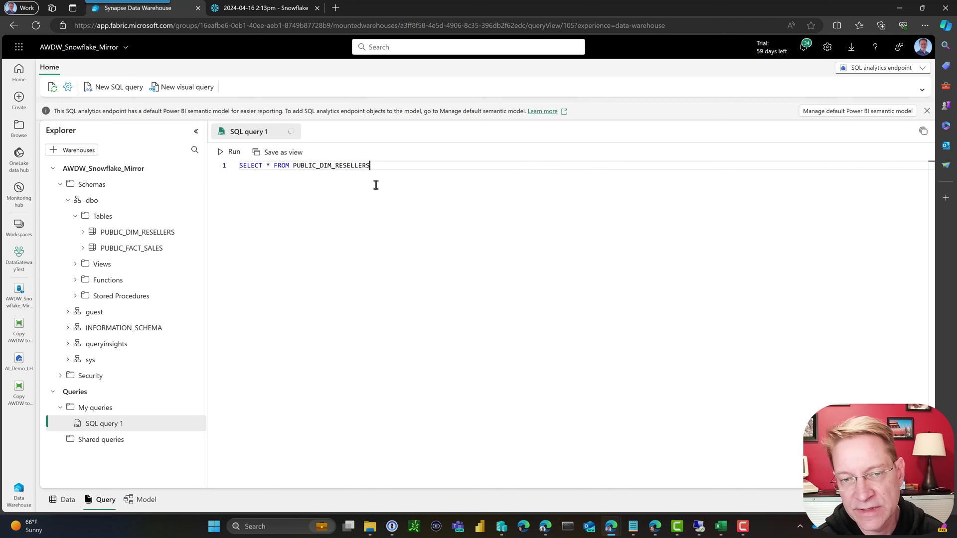
{"action": "type", "text": "ORDER BY"}
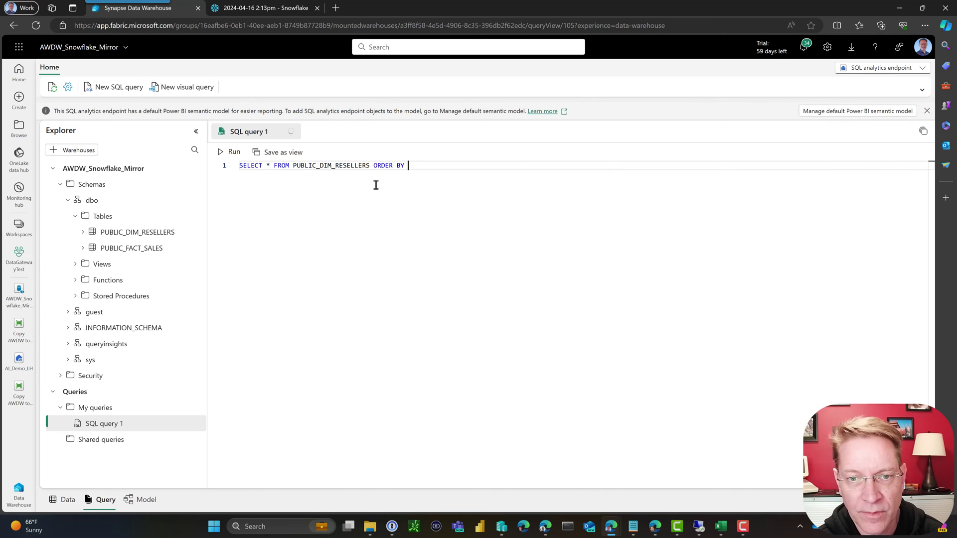
{"action": "left_click", "coordinate": [83, 232]}
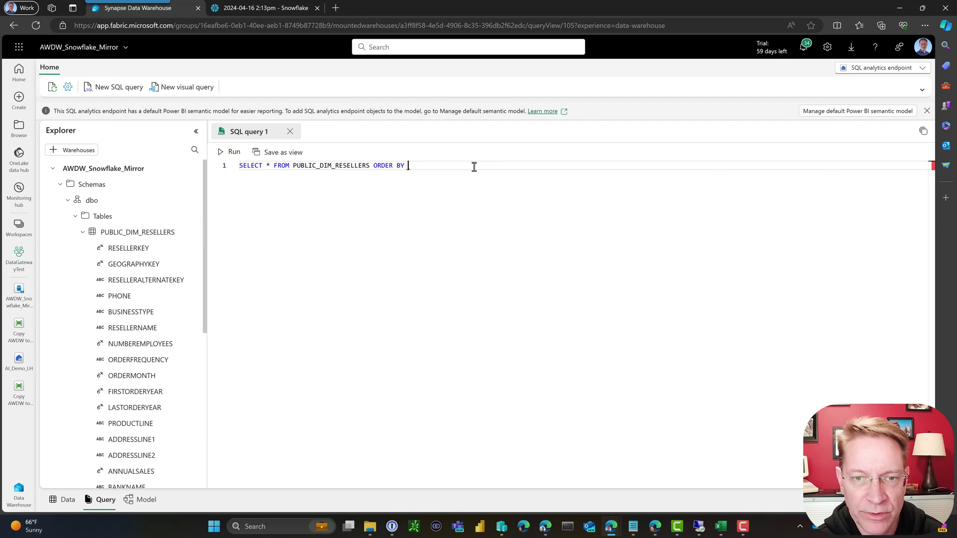
{"action": "type", "text": "RESE"}
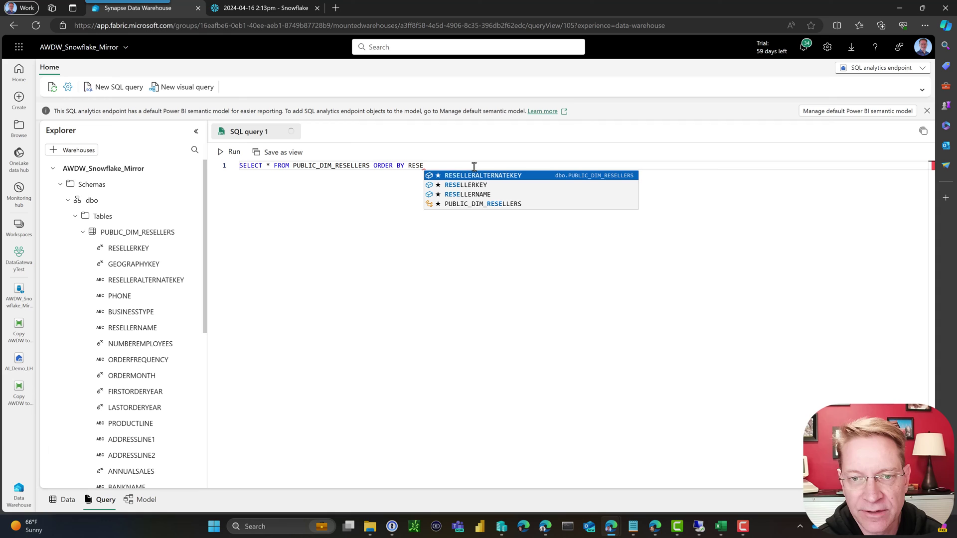
{"action": "left_click", "coordinate": [477, 185]}
{"action": "type", "text": "DESC"}
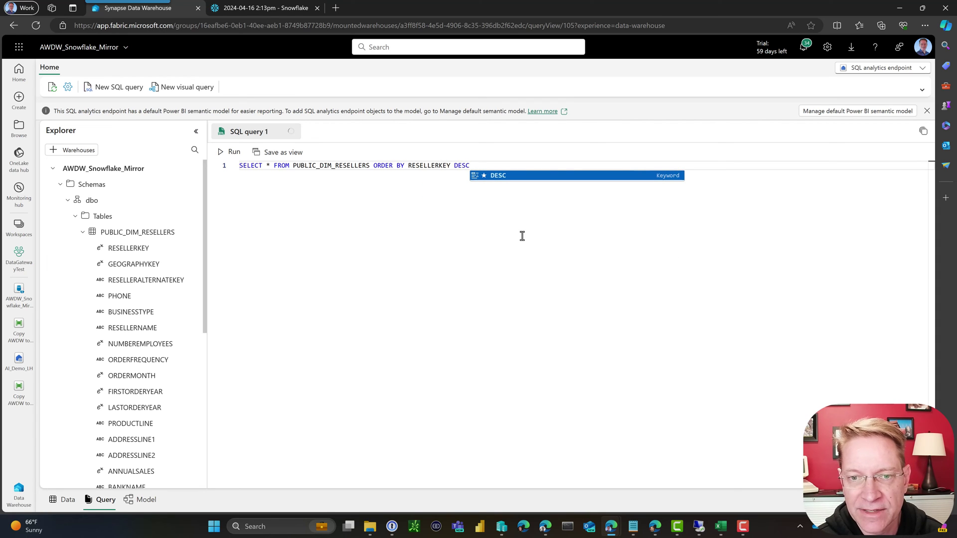
{"action": "left_click", "coordinate": [229, 152]}
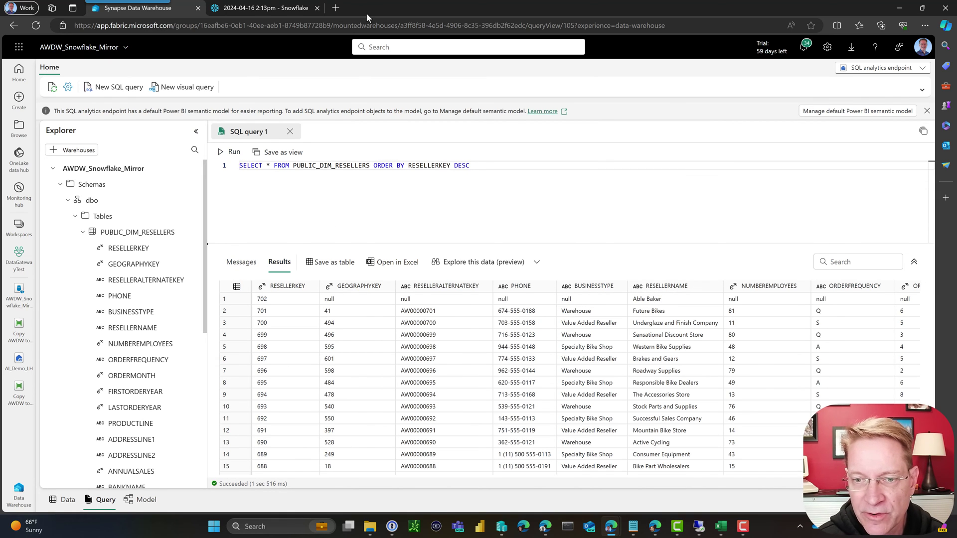
Step: In the Snowflake worksheet, run the INSERT with the reseller name changed to 'Charlie Delta'
{"action": "left_click", "coordinate": [255, 11]}
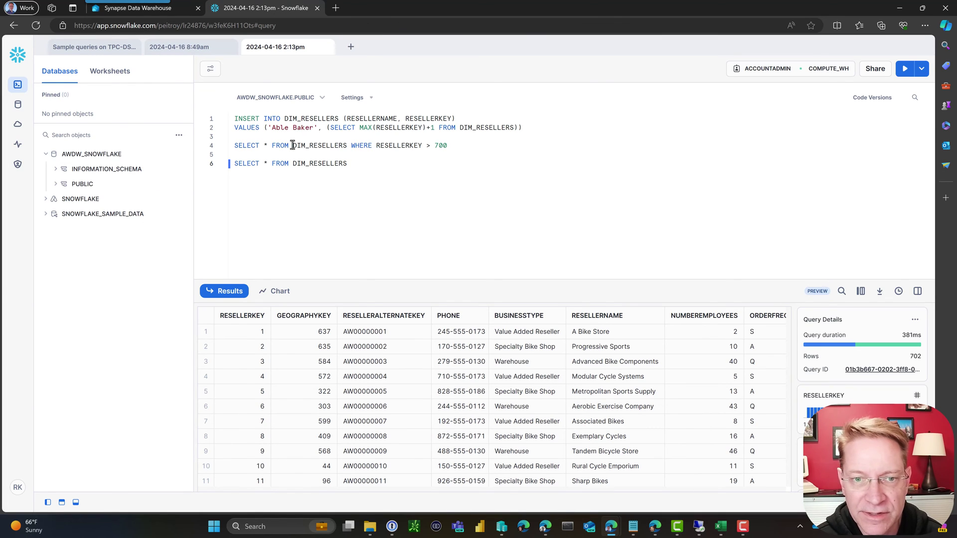
{"action": "left_click_drag", "start_coordinate": [280, 127], "coordinate": [309, 128]}
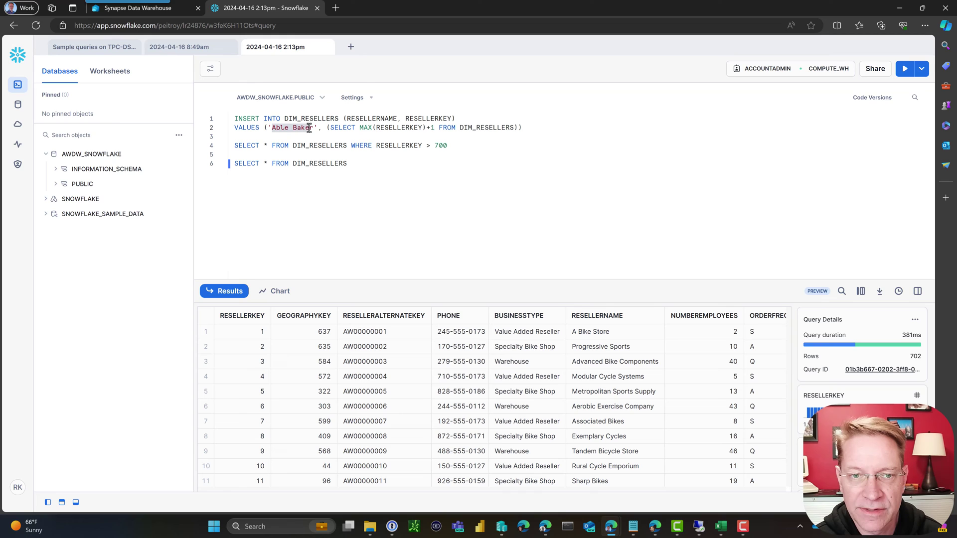
{"action": "type", "text": "Charlie Delta"}
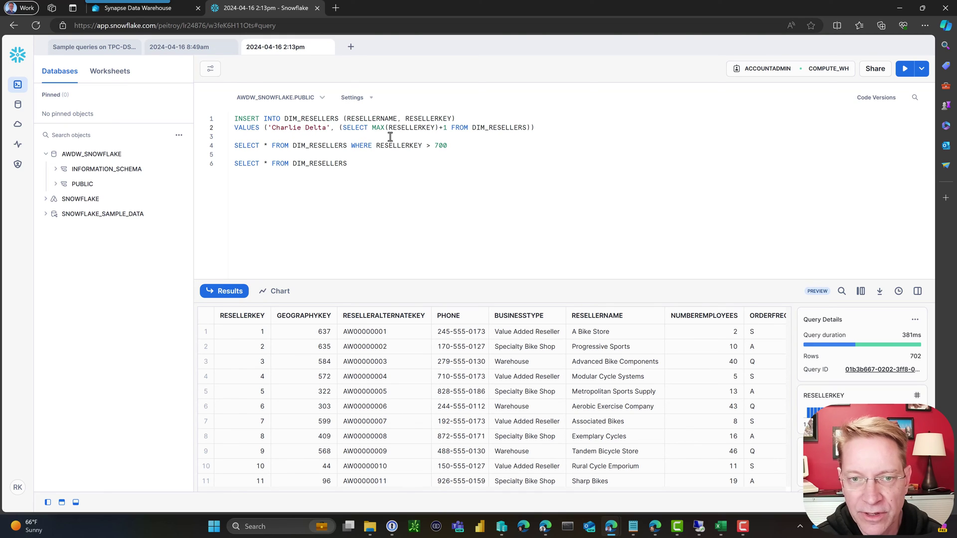
{"action": "left_click_drag", "start_coordinate": [544, 126], "coordinate": [194, 120]}
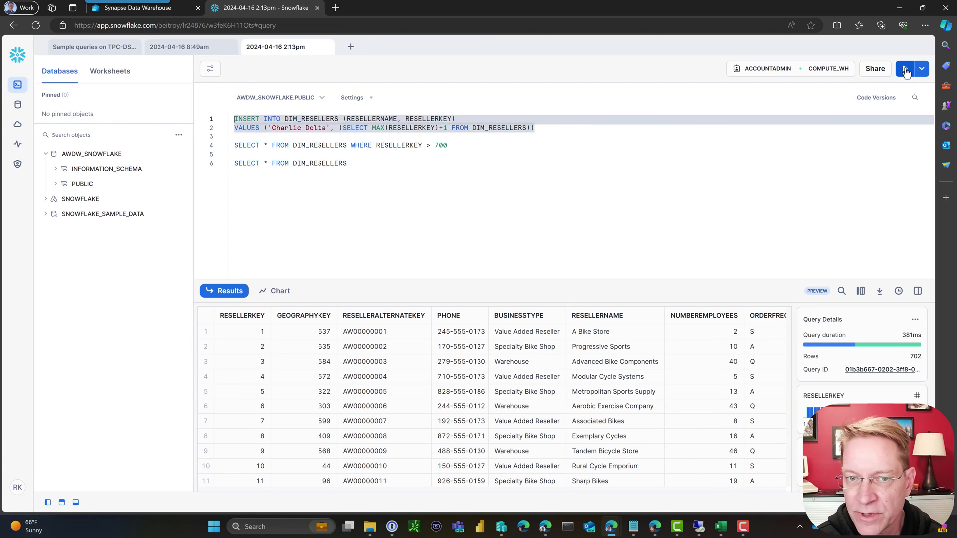
{"action": "left_click", "coordinate": [905, 71]}
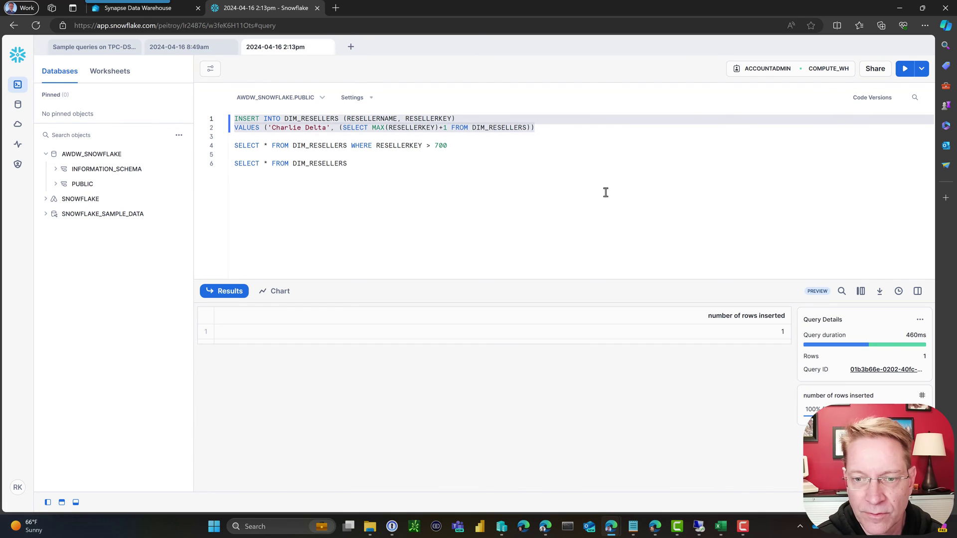
{"action": "left_click", "coordinate": [779, 332]}
Step: Run the resellers SELECT ordered by RESELLERKEY DESC to confirm key 703
{"action": "left_click", "coordinate": [328, 182]}
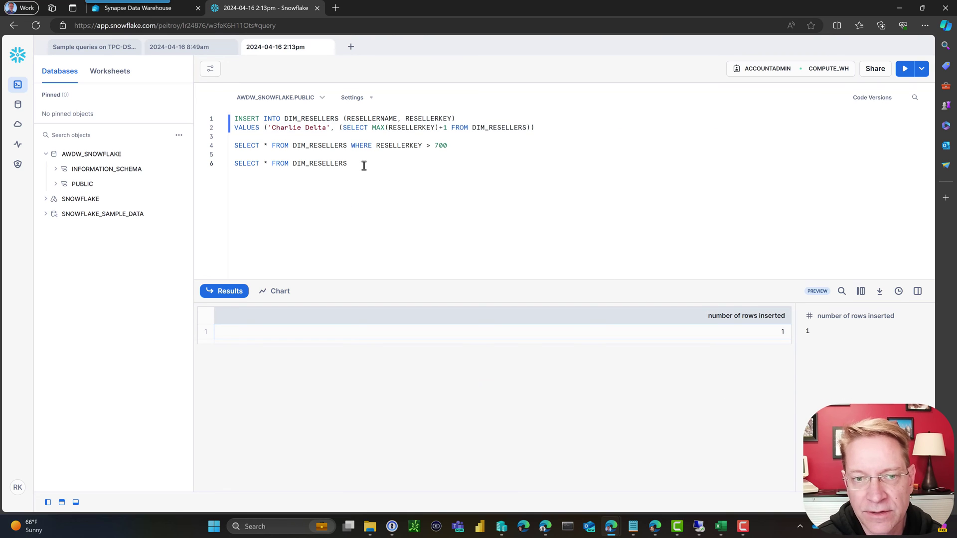
{"action": "type", "text": "ORDER BY"}
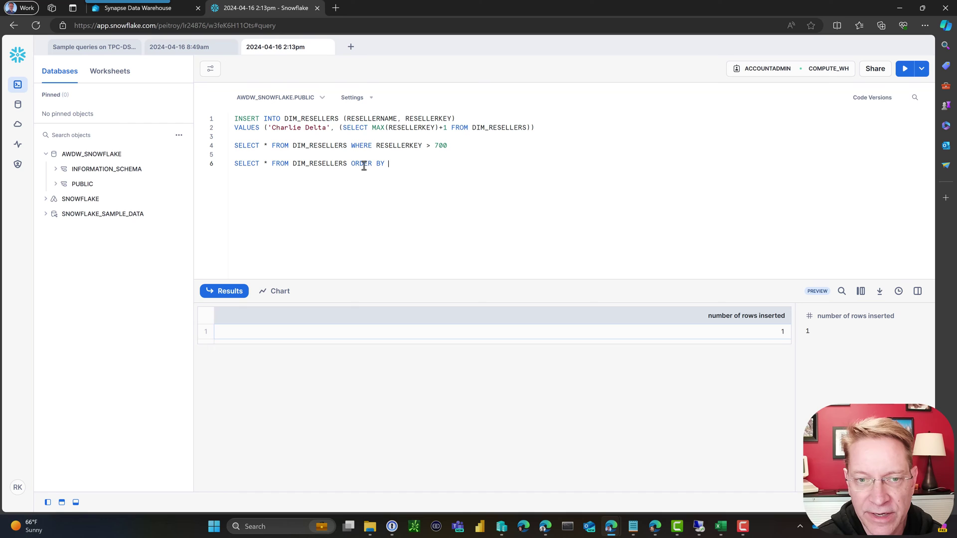
{"action": "type", "text": " RESE"}
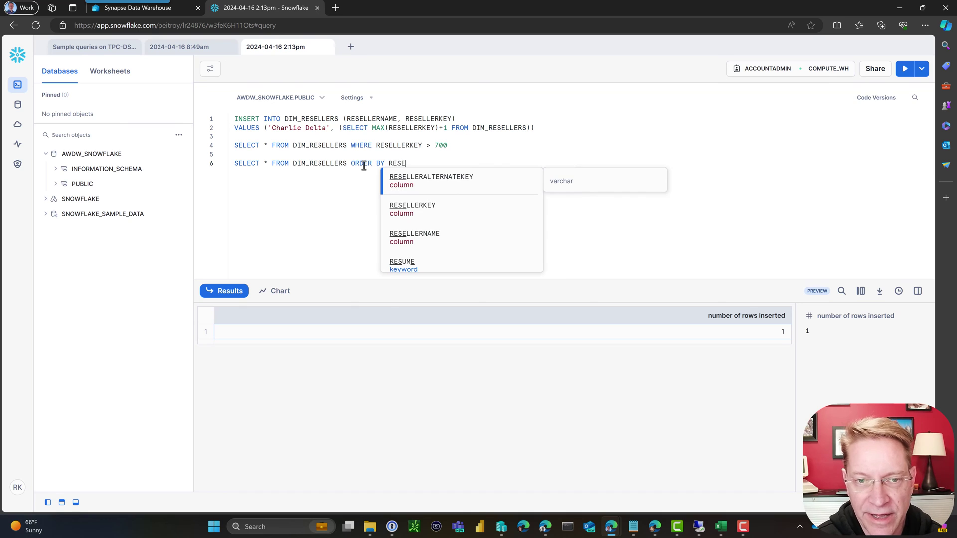
{"action": "left_click", "coordinate": [427, 209]}
{"action": "type", "text": "DESAC"}
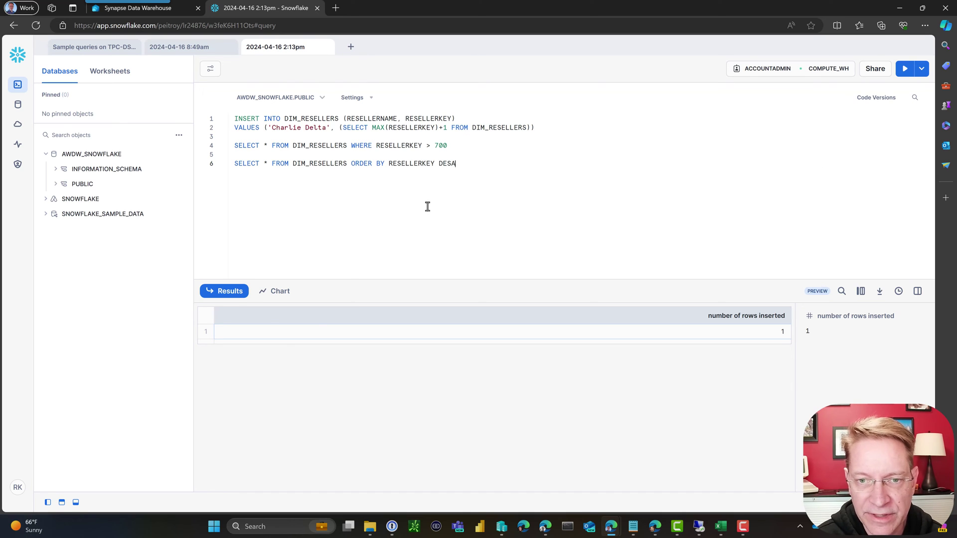
{"action": "key", "text": "Escape"}
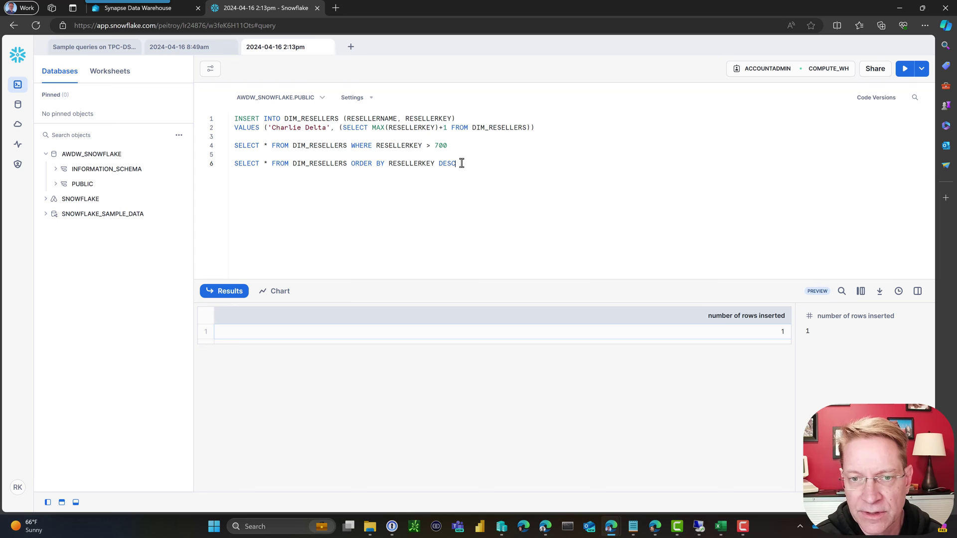
{"action": "key", "text": "shift+Home"}
{"action": "left_click", "coordinate": [907, 66]}
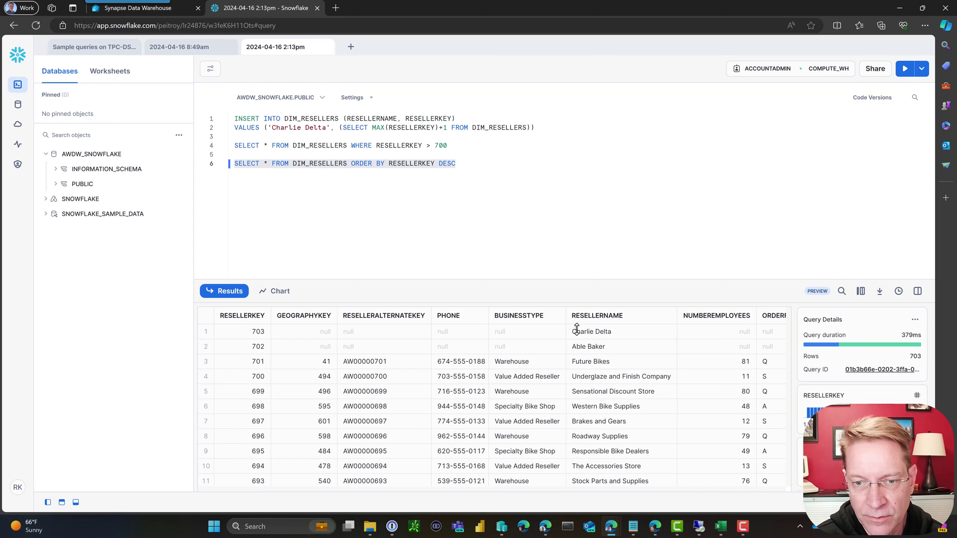
Step: Rerun SQL query 1 against the Fabric mirror to refresh the reseller results
{"action": "left_click", "coordinate": [163, 11]}
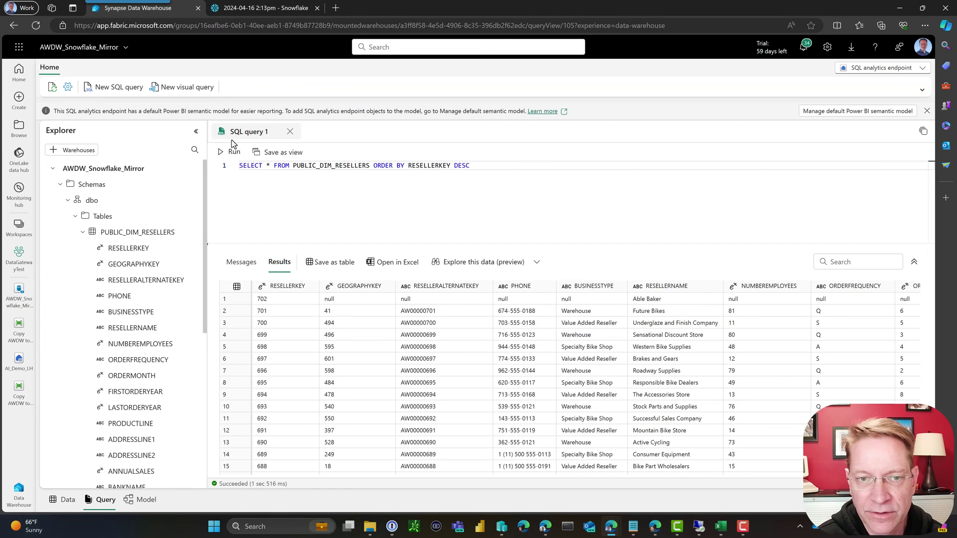
{"action": "left_click", "coordinate": [222, 153]}
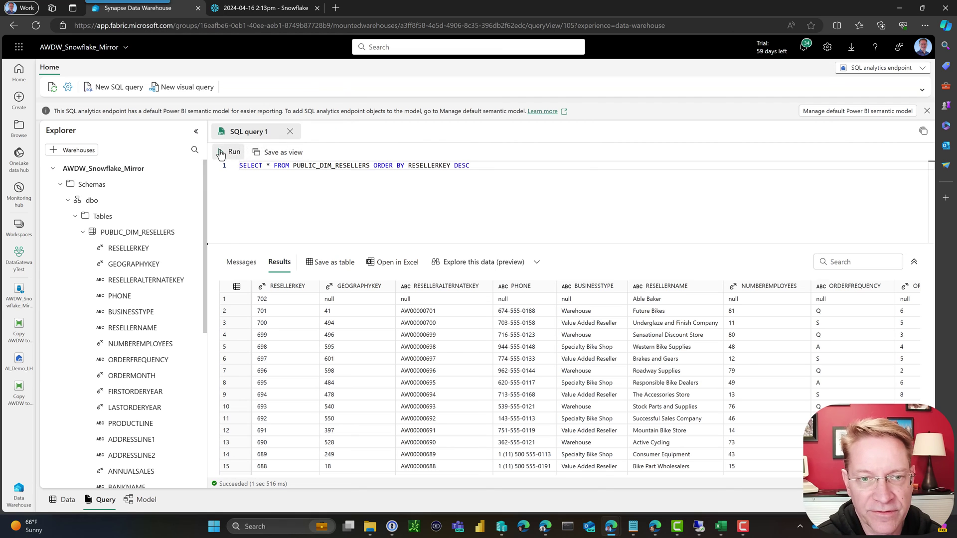